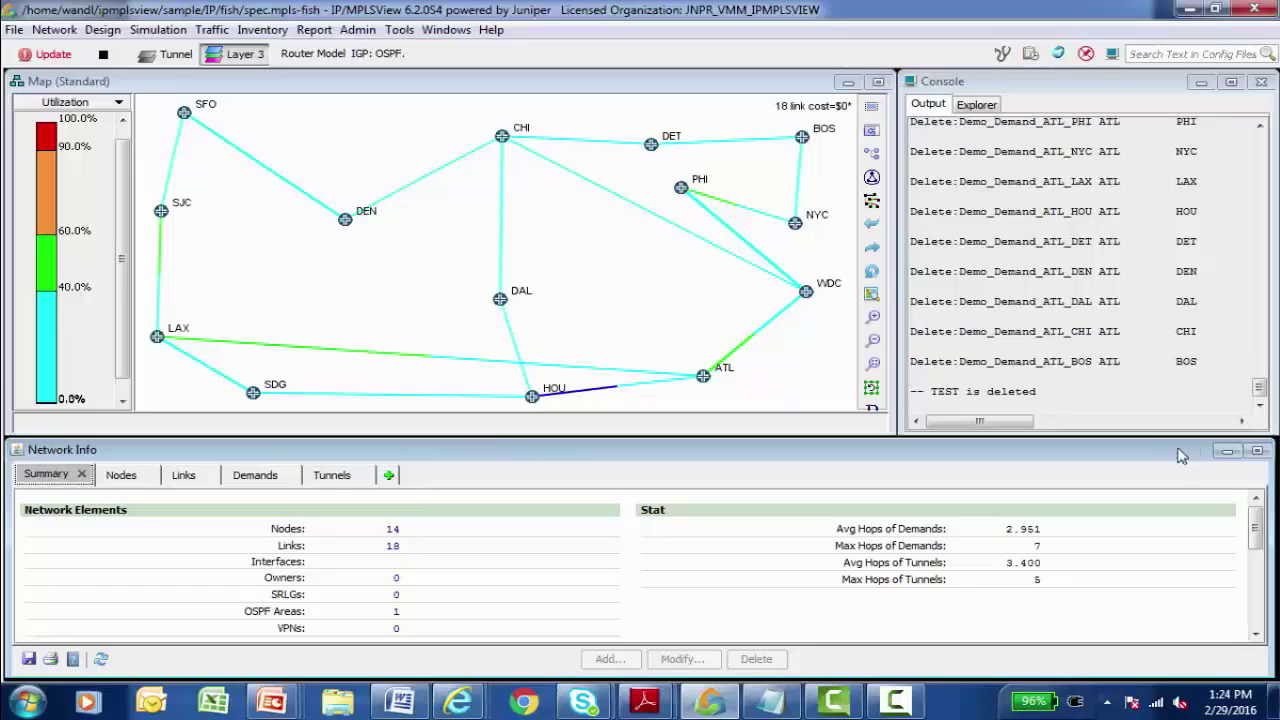
Step: Maximize the Network Info pane to show the 14-node, 18-link summary with 182 demands and 5 tunnels
{"action": "left_click", "coordinate": [1258, 452]}
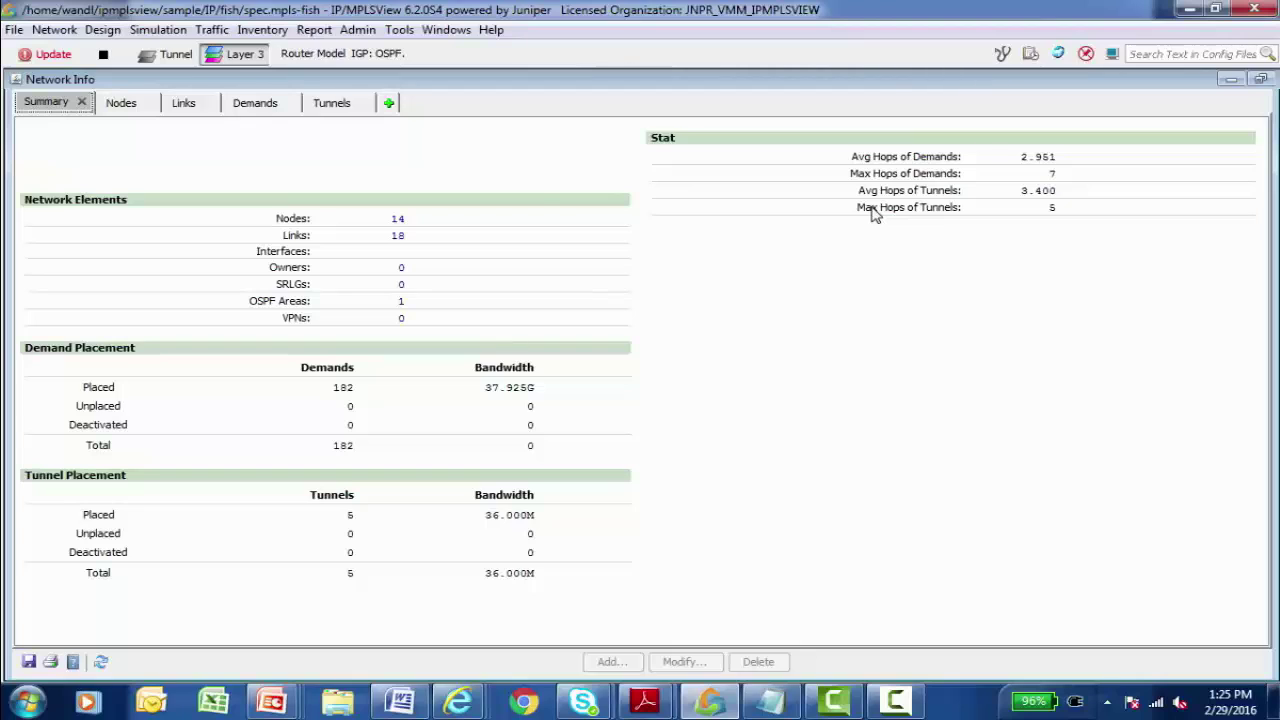
Step: Show the Nodes list of the 14 nodes, ATL through WDC, with hostnames and hardware
{"action": "left_click", "coordinate": [121, 103]}
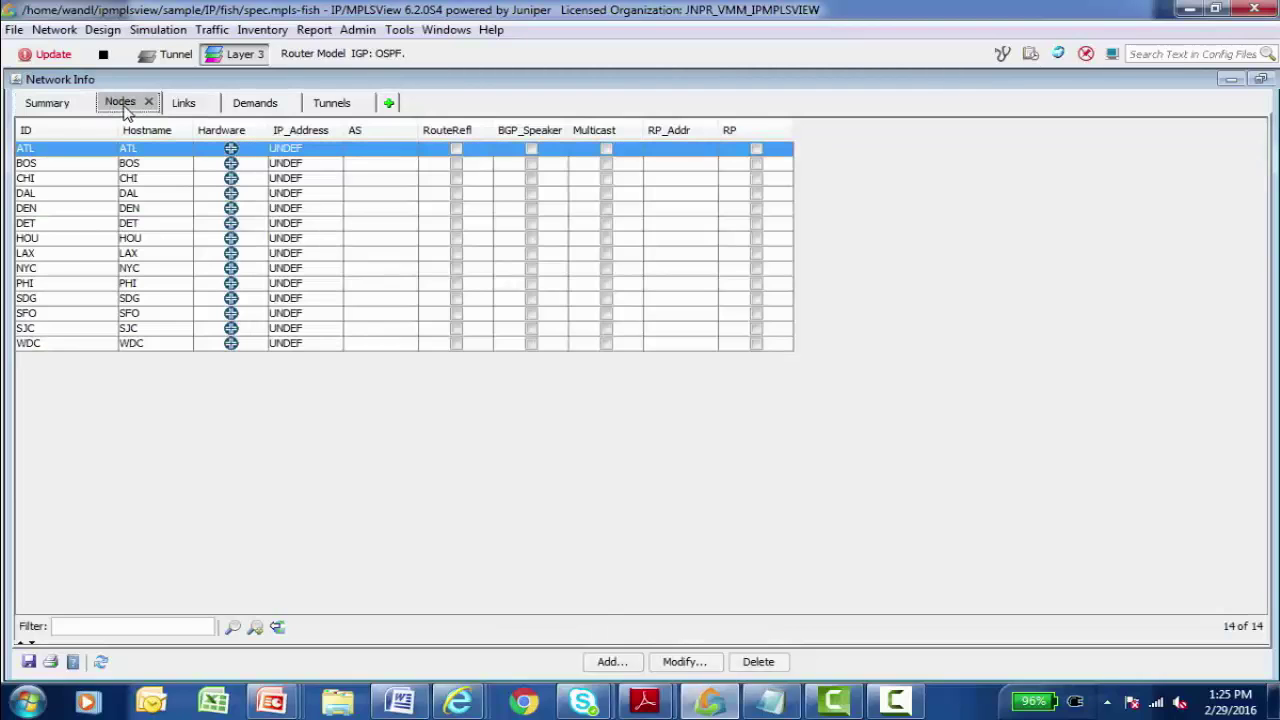
{"action": "double_click", "coordinate": [243, 155]}
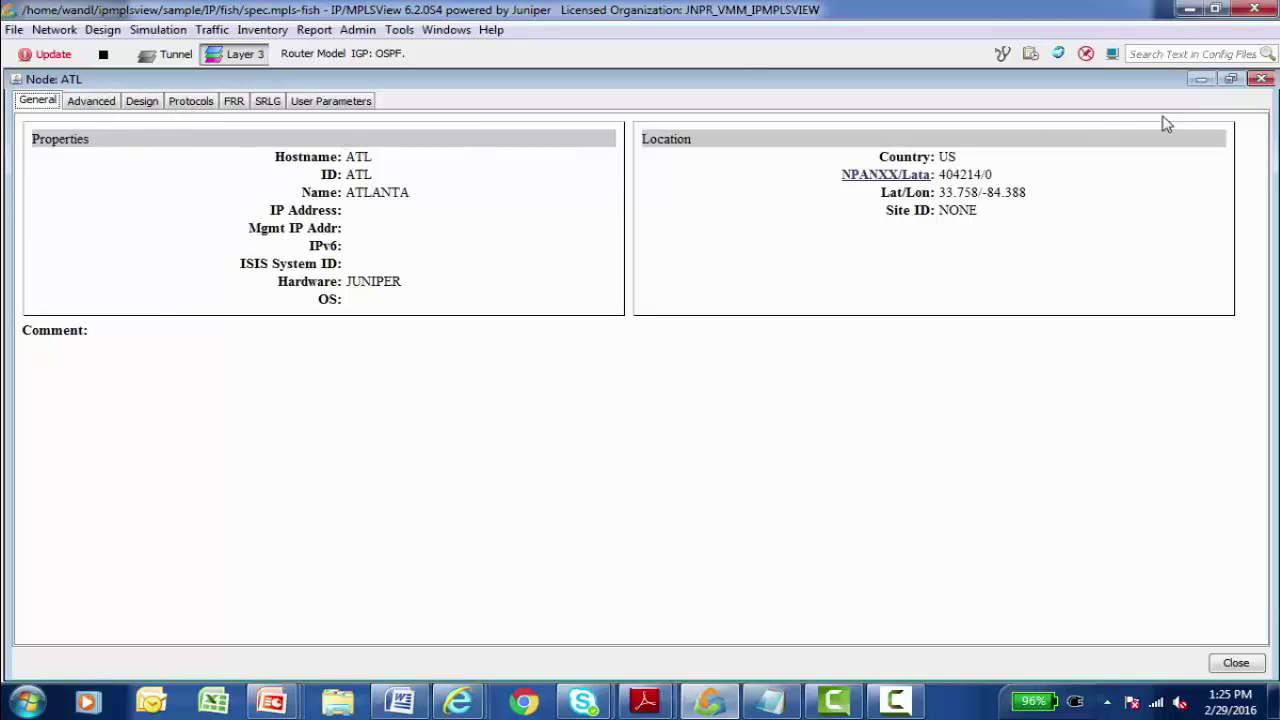
{"action": "left_click", "coordinate": [1262, 80]}
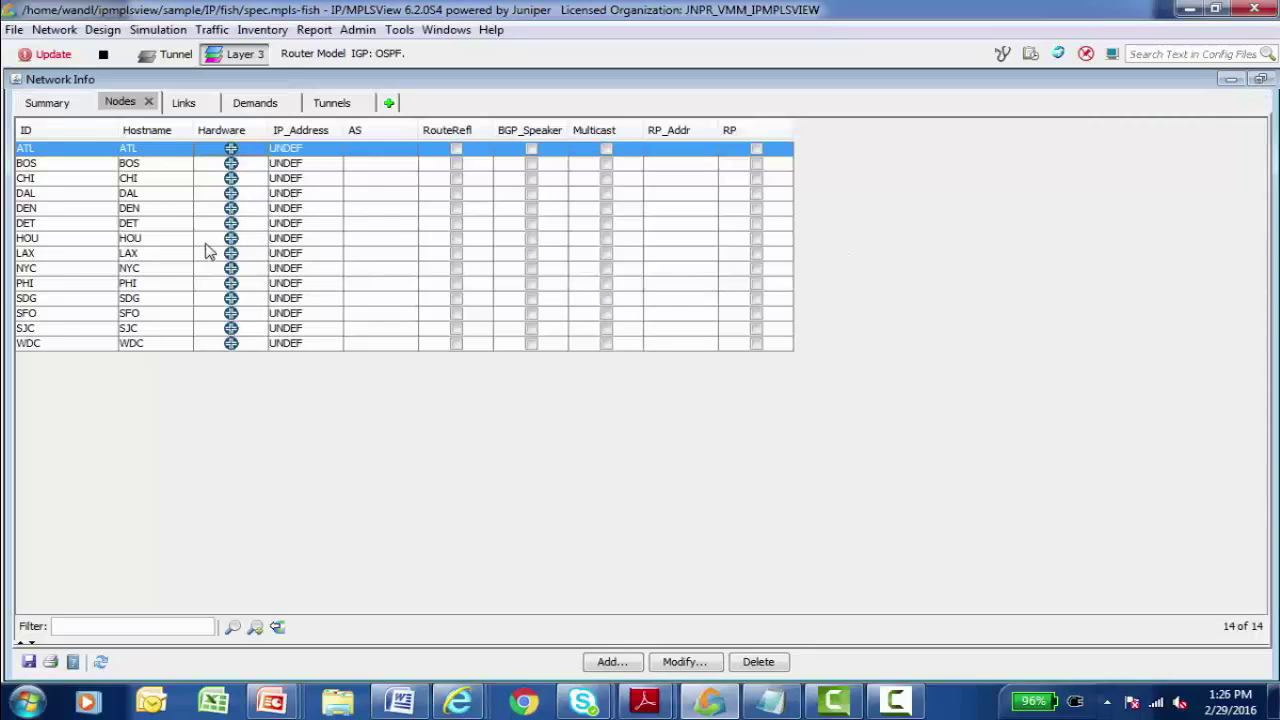
Step: Show the Links list of the 18 ET10G links with metrics and Util_AZ/Util_ZA percentages
{"action": "left_click", "coordinate": [183, 104]}
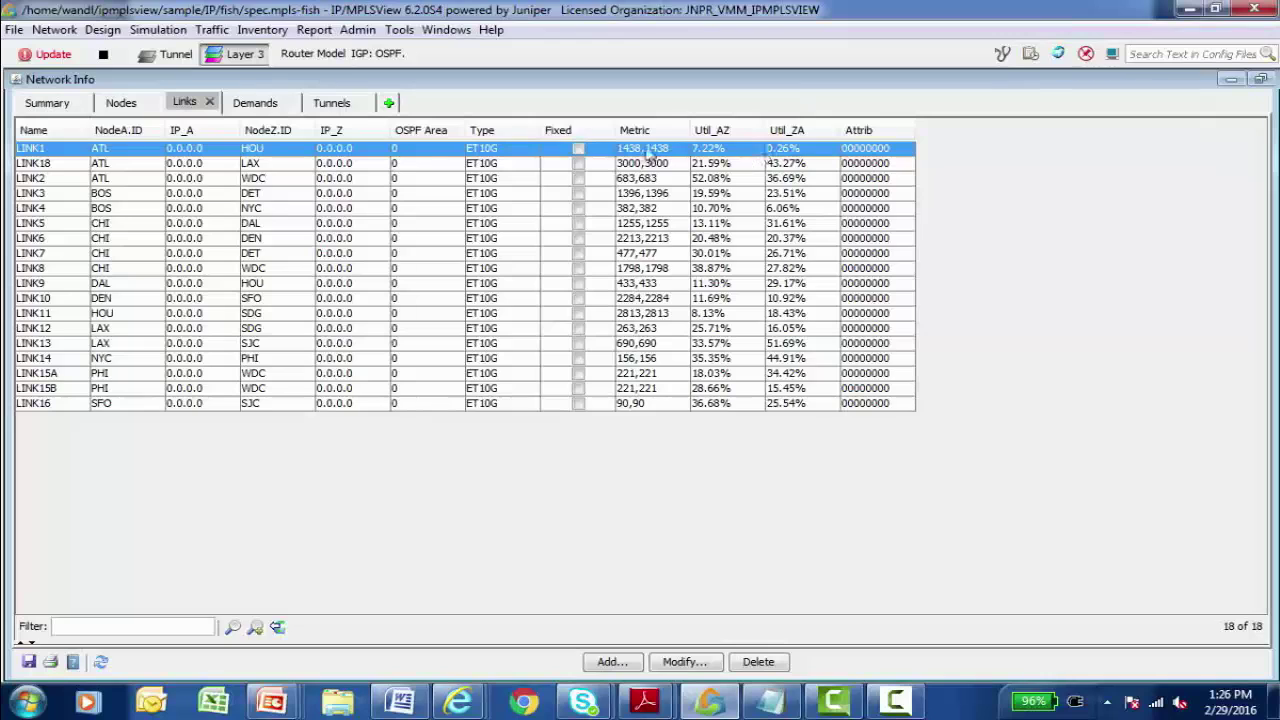
Step: Show the Demands list of all 182 demands with bandwidth and current route
{"action": "left_click", "coordinate": [251, 103]}
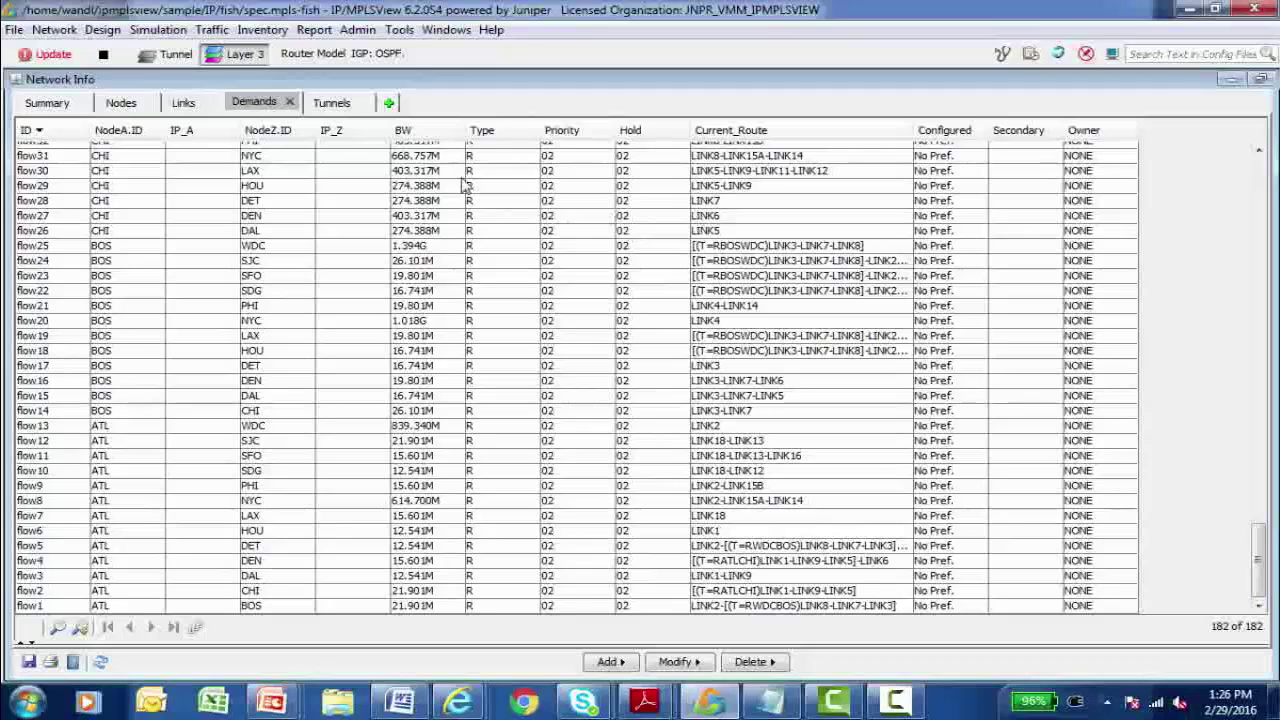
Step: List the 5 tunnels with a widened Current_Route column, then restore the panel below the map
{"action": "left_click", "coordinate": [334, 104]}
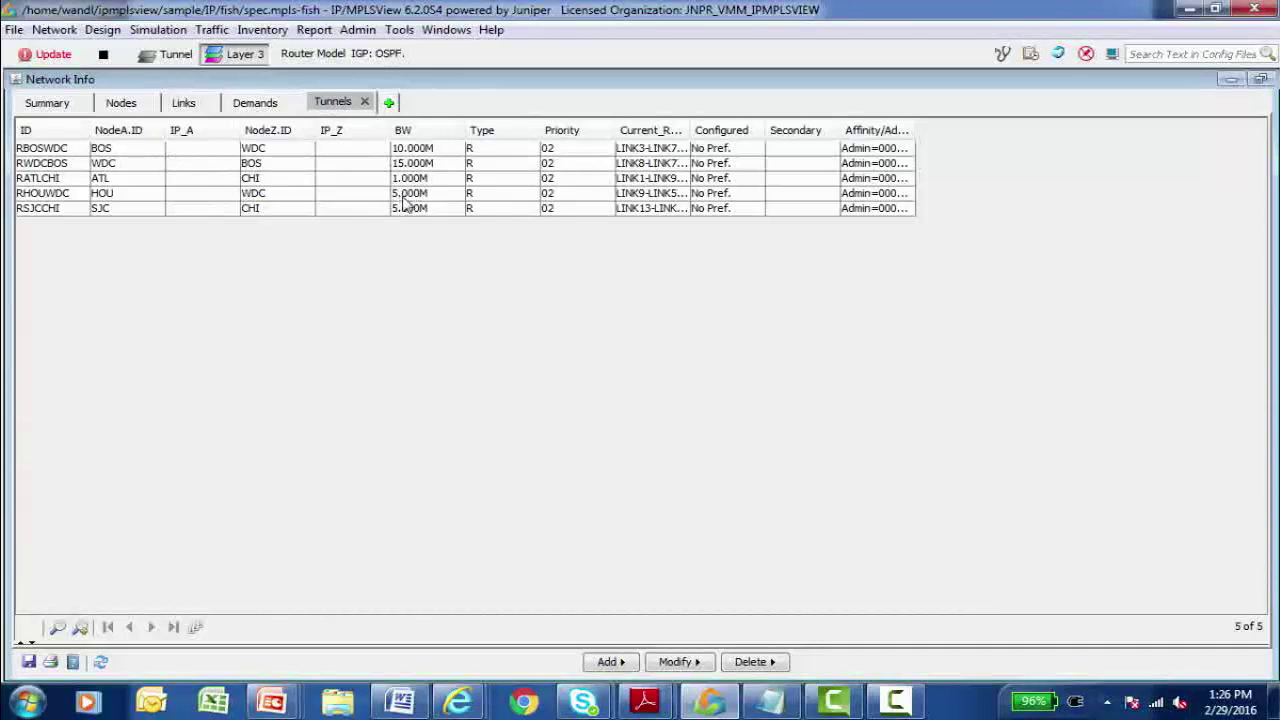
{"action": "left_click_drag", "start_coordinate": [690, 131], "coordinate": [786, 129]}
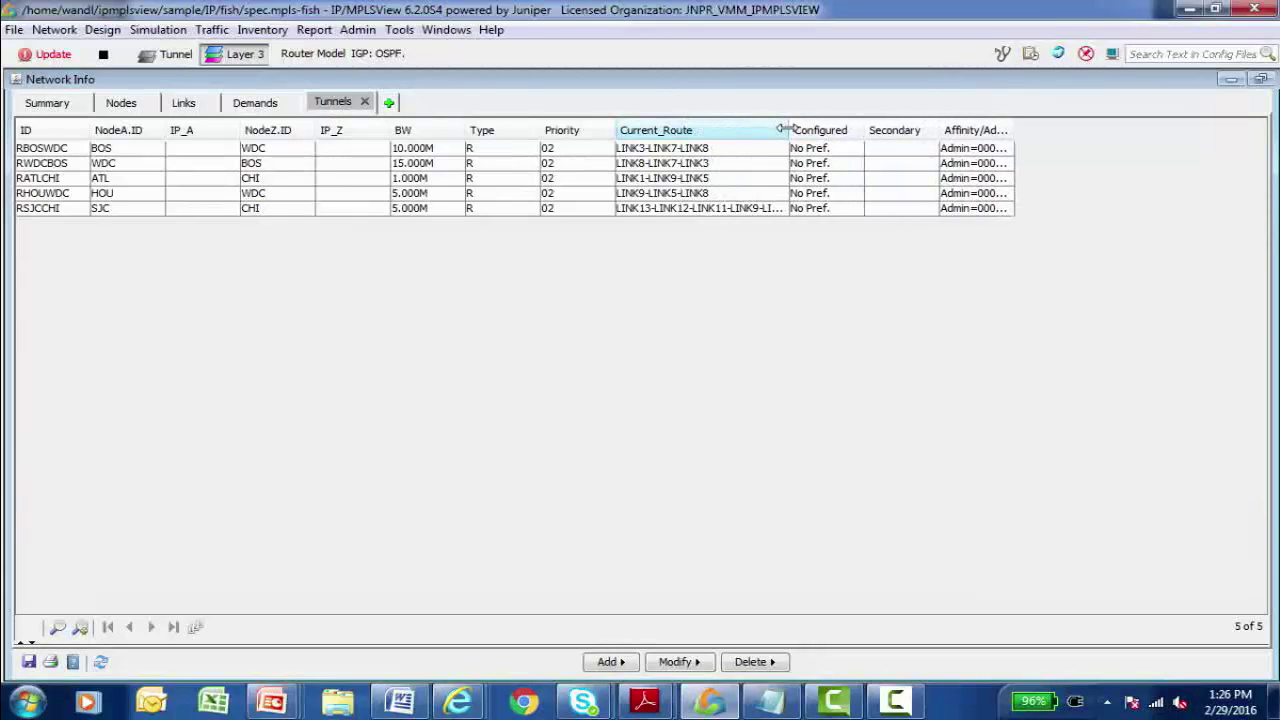
{"action": "left_click_drag", "start_coordinate": [786, 129], "coordinate": [790, 130]}
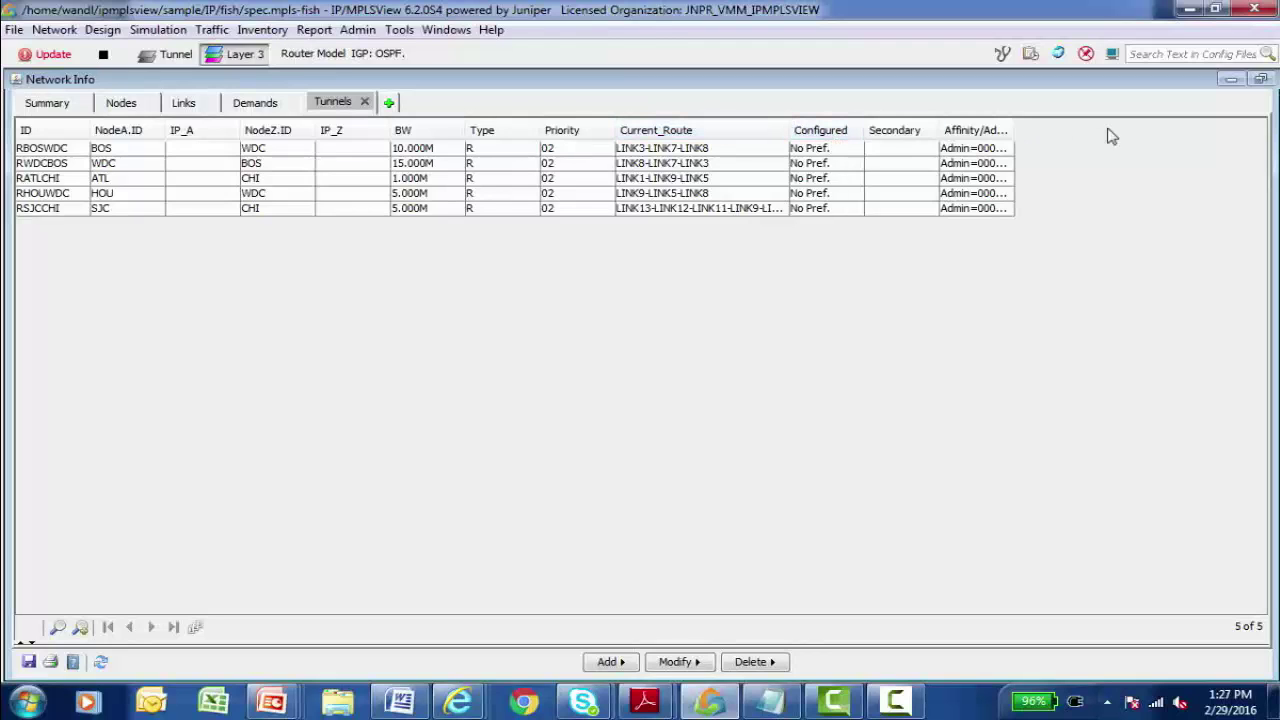
{"action": "left_click", "coordinate": [1260, 79]}
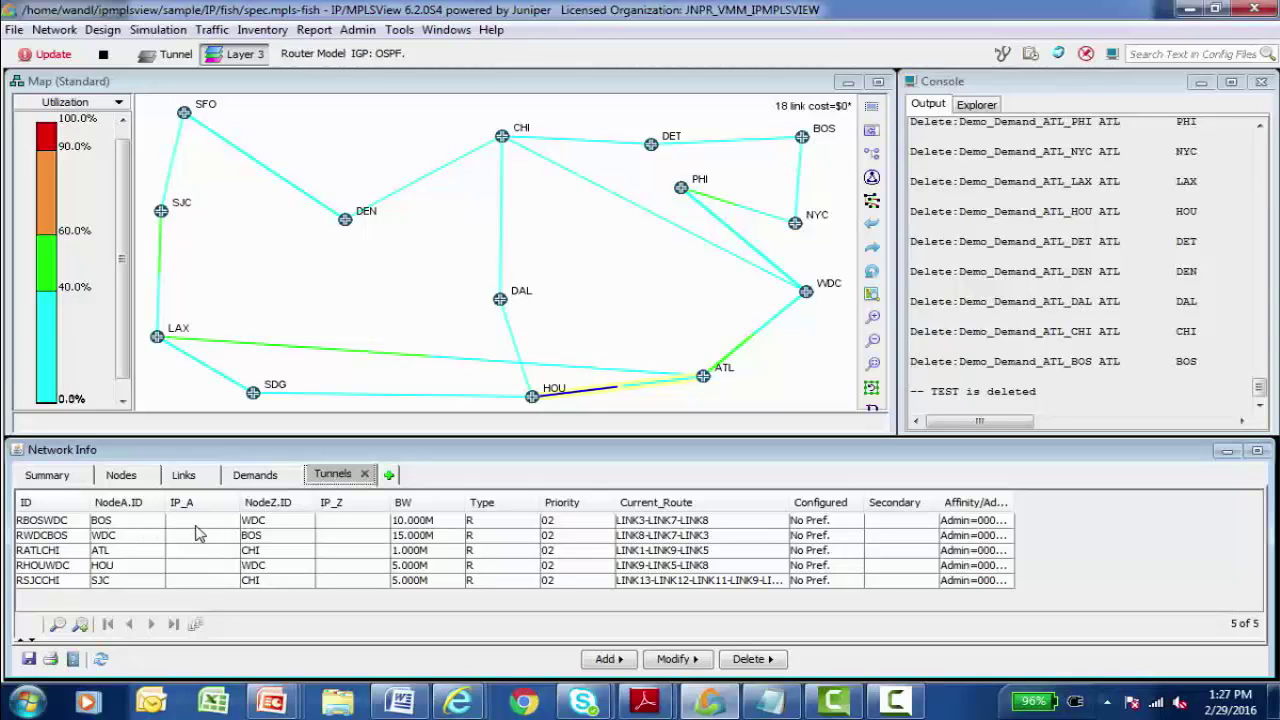
{"action": "left_click", "coordinate": [197, 525]}
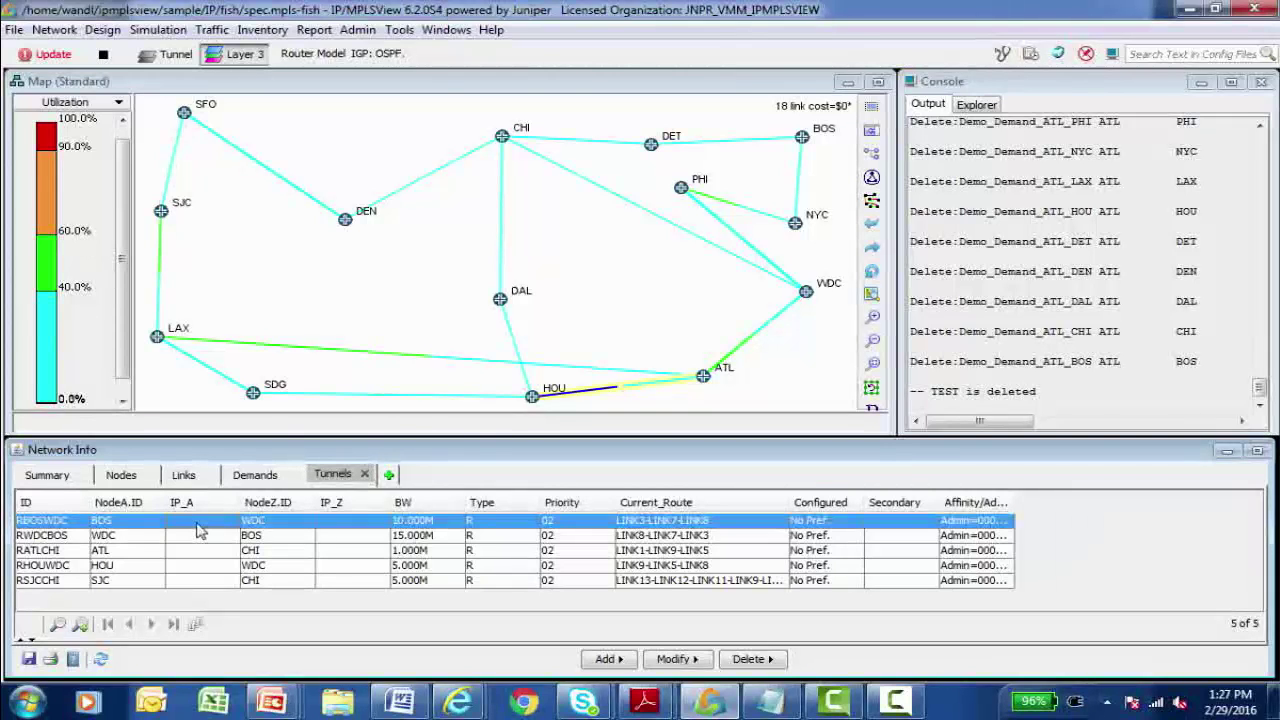
{"action": "right_click", "coordinate": [199, 530]}
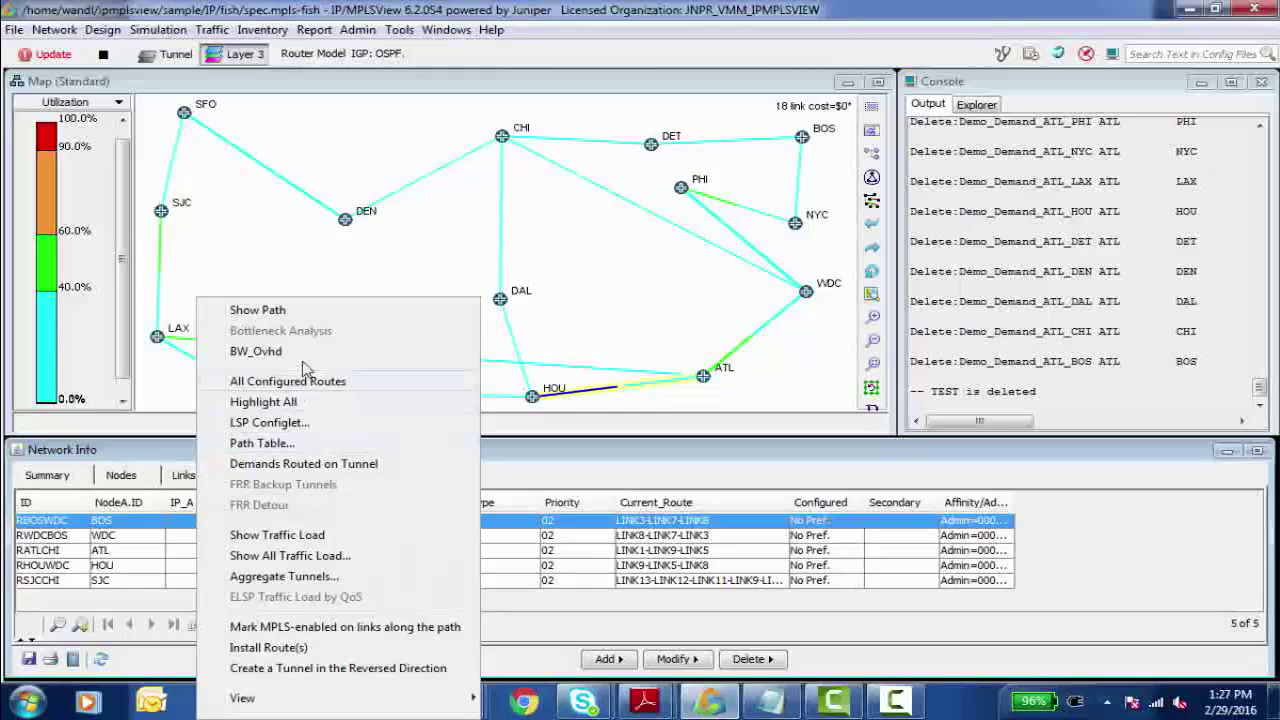
{"action": "left_click", "coordinate": [288, 318]}
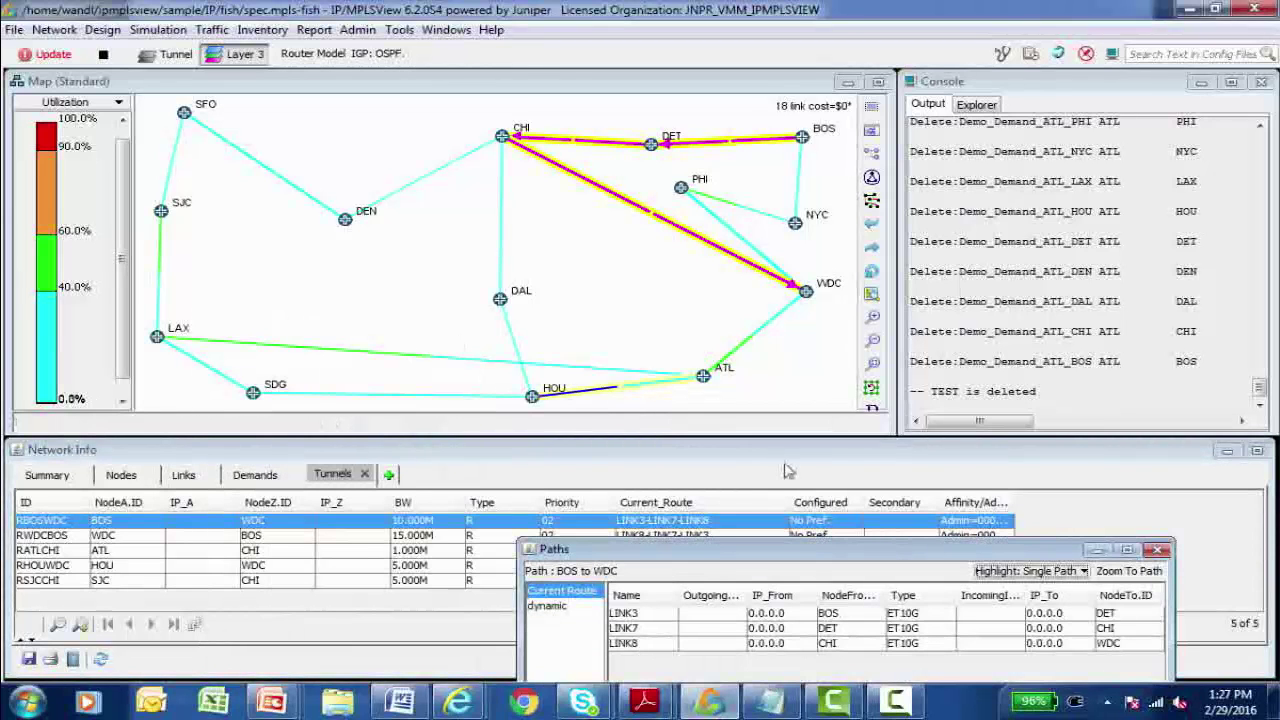
{"action": "left_click_drag", "start_coordinate": [808, 545], "coordinate": [852, 449]}
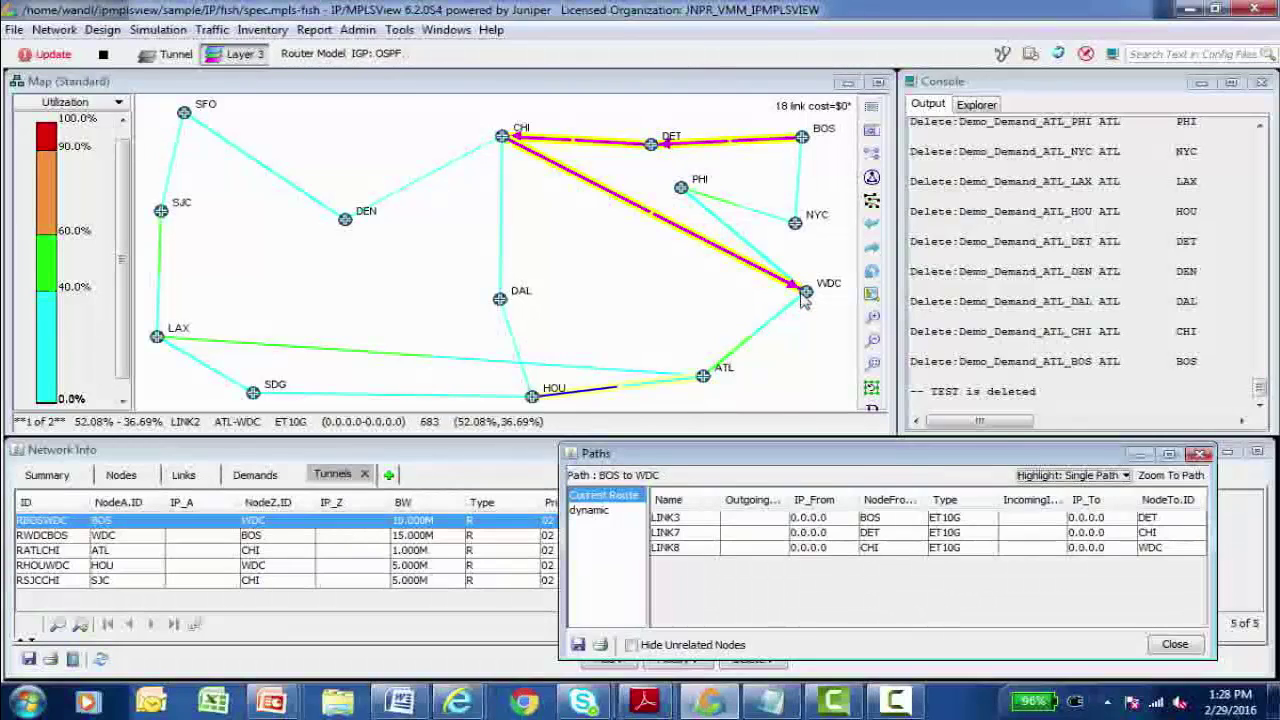
{"action": "left_click", "coordinate": [1174, 645]}
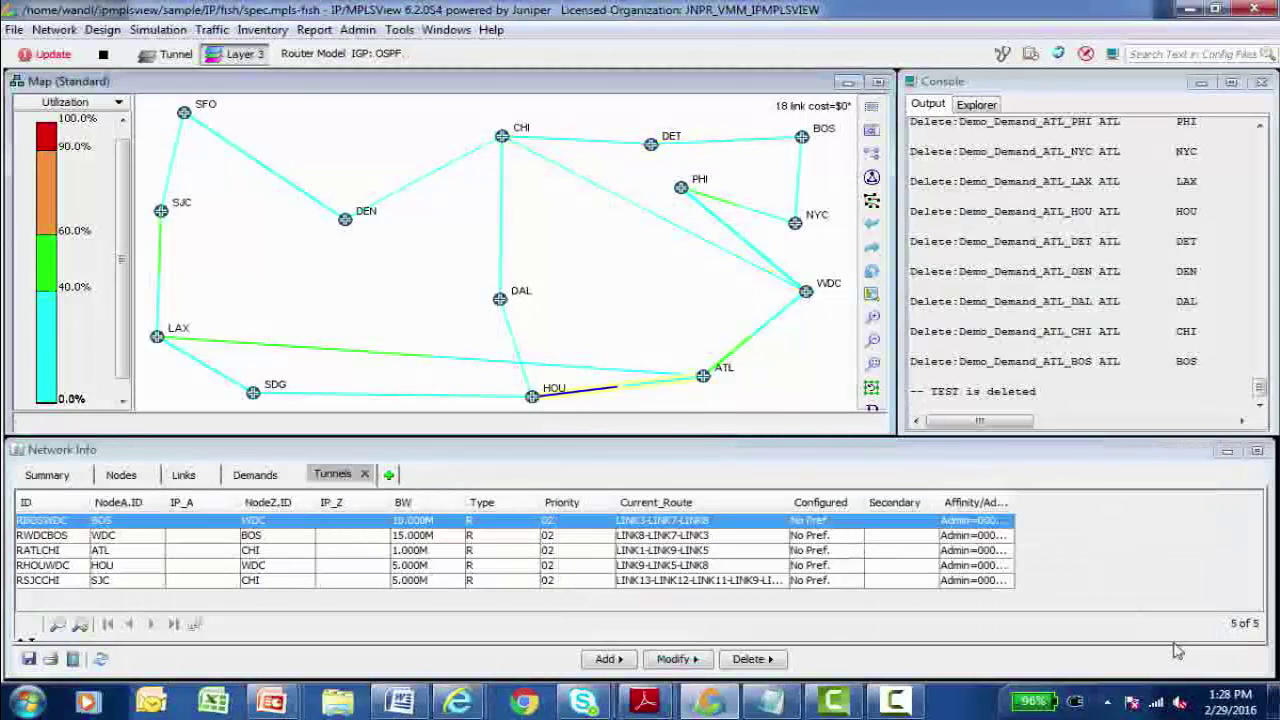
Step: Highlight All tunnel routes on the map from the RATLCHI tunnel's context menu
{"action": "right_click", "coordinate": [230, 565]}
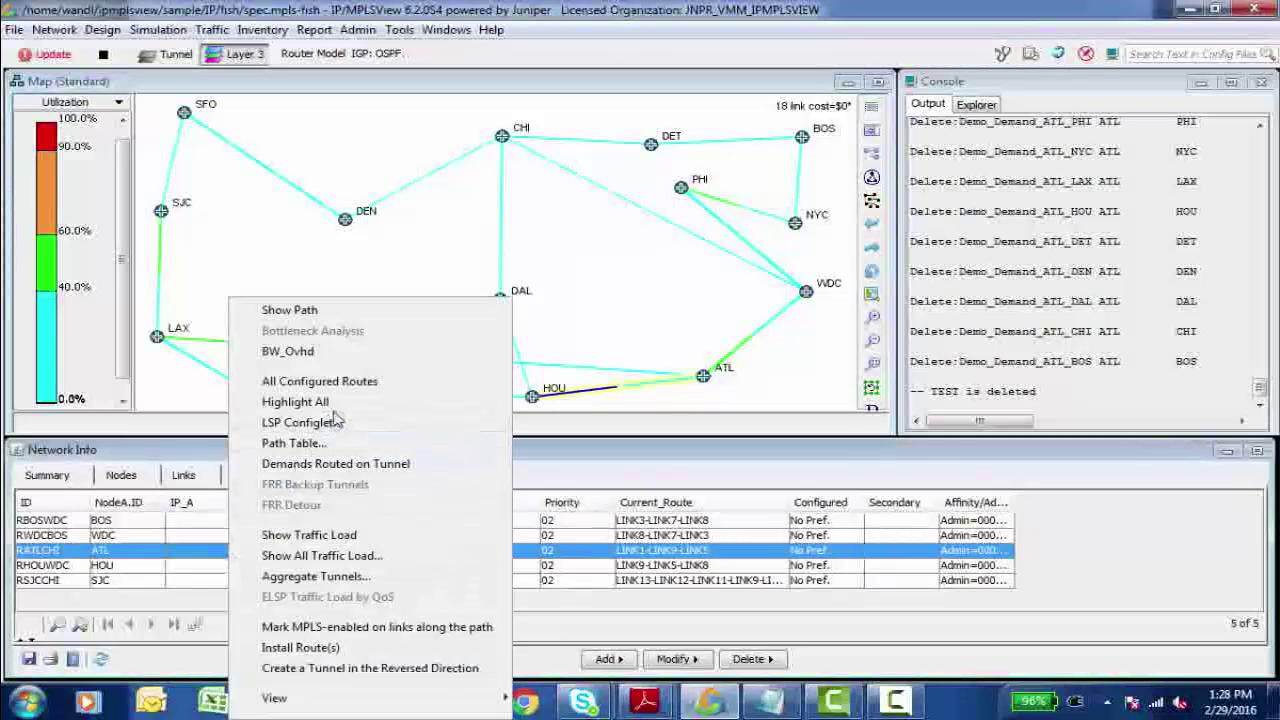
{"action": "left_click", "coordinate": [296, 402]}
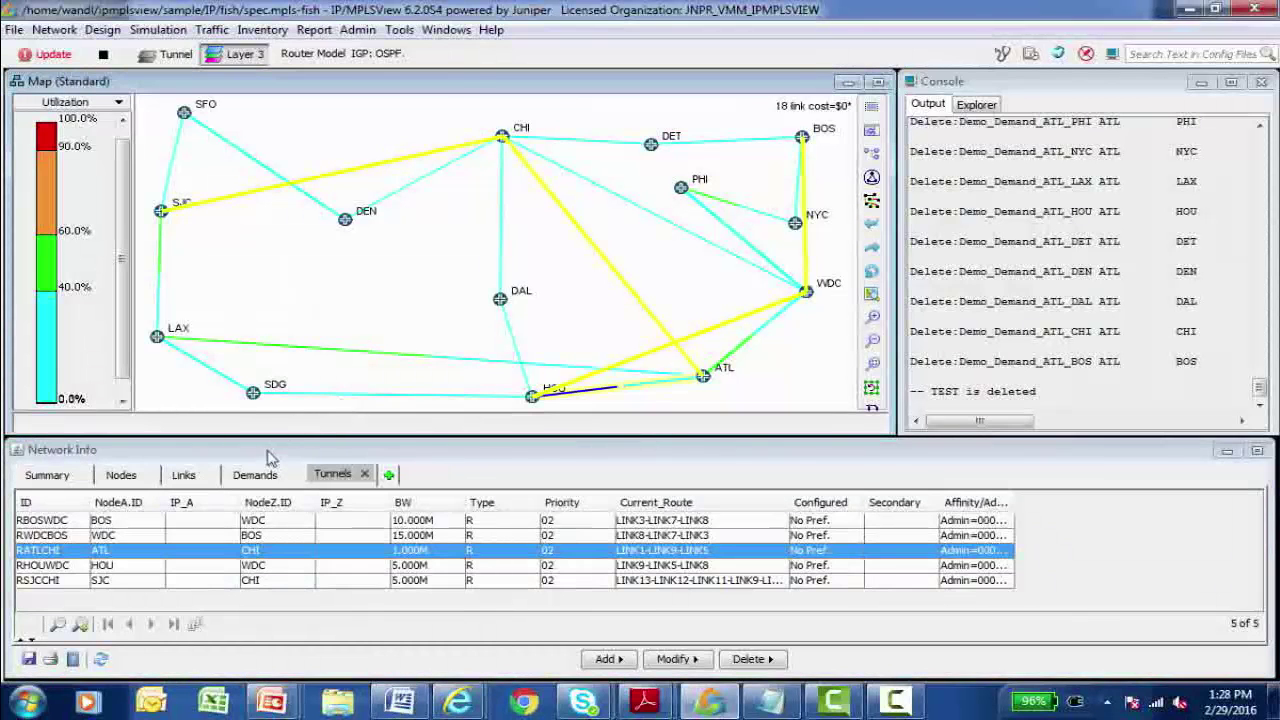
Step: Review the End-to-End Delay chart for demand flow30 (CHI→LAX), then close it
{"action": "left_click", "coordinate": [253, 476]}
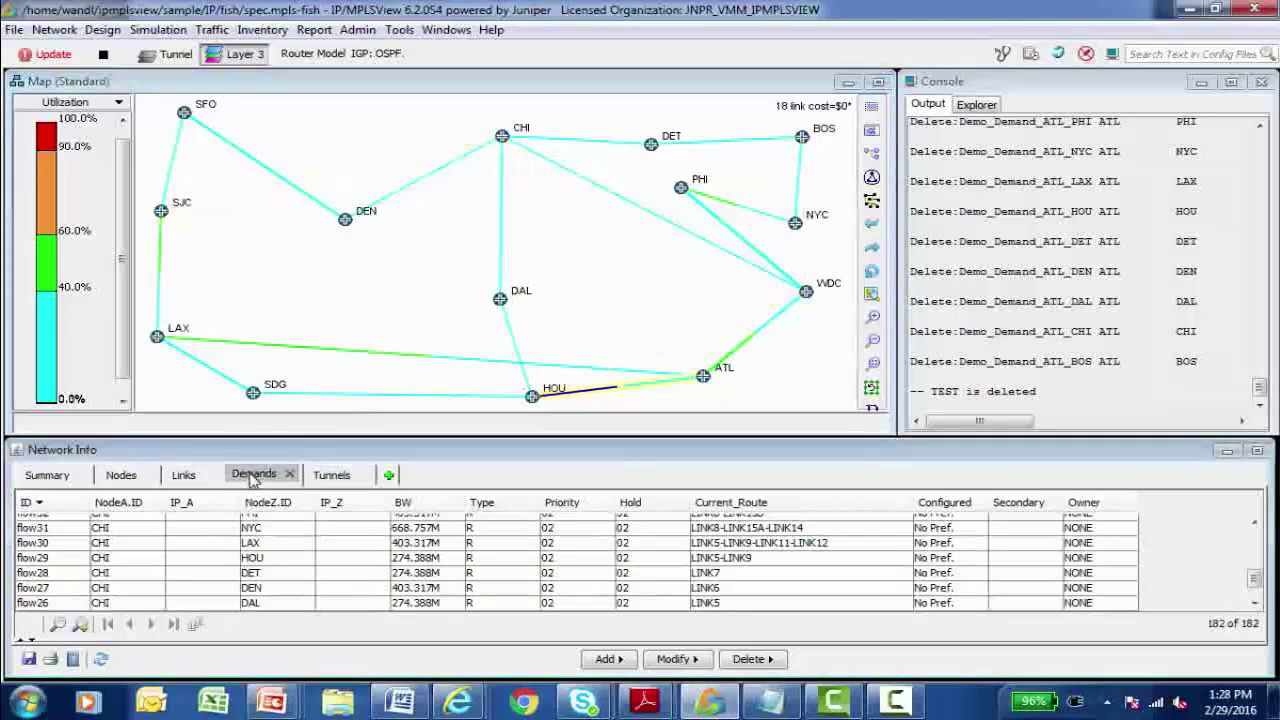
{"action": "left_click", "coordinate": [227, 546]}
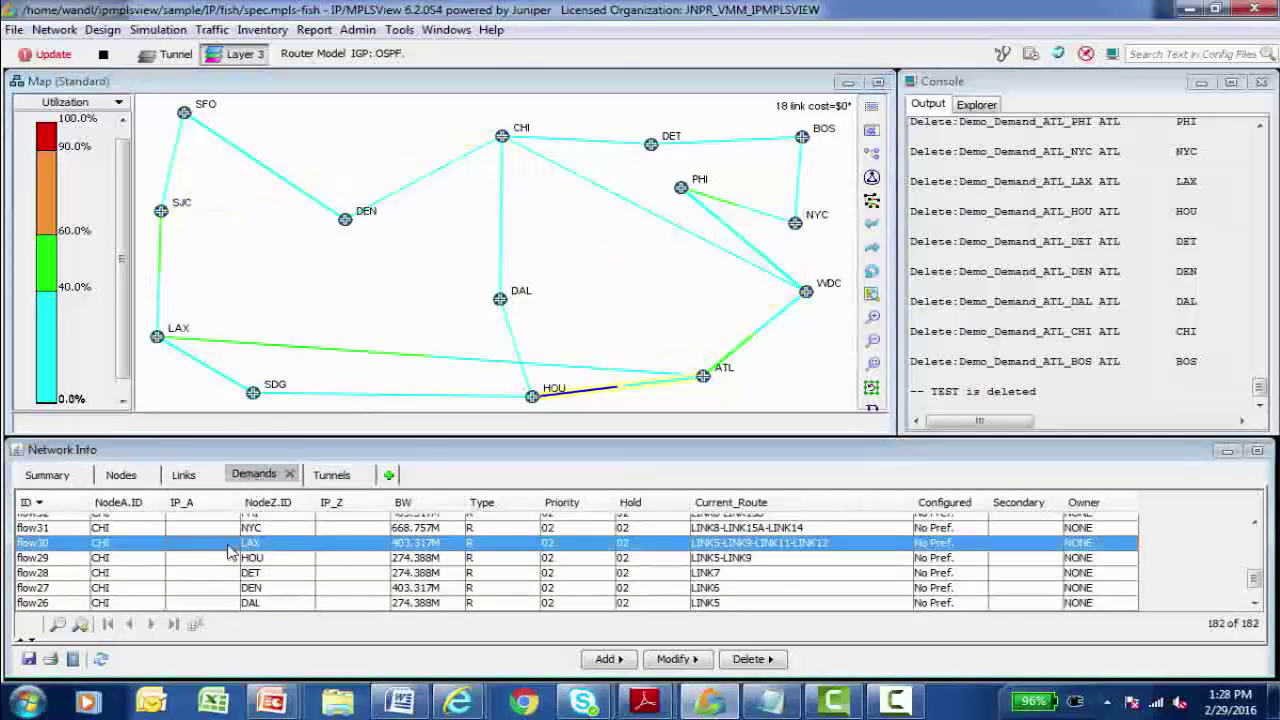
{"action": "right_click", "coordinate": [227, 551]}
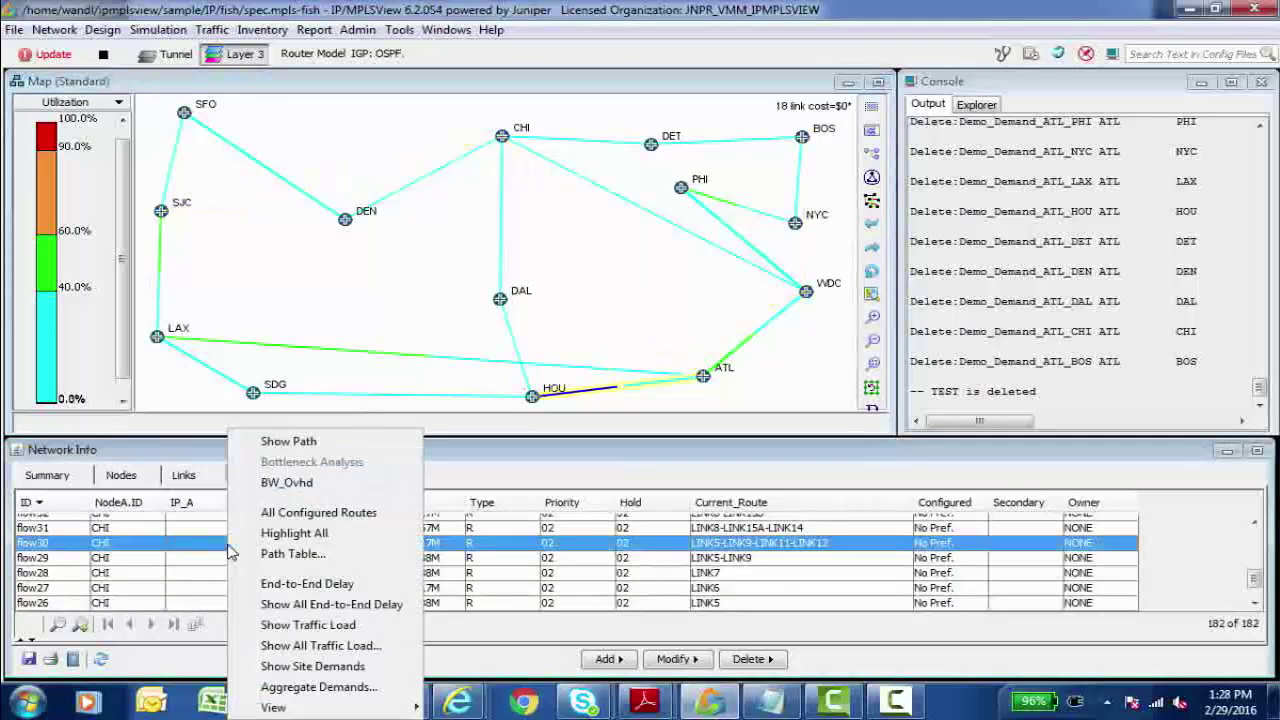
{"action": "left_click", "coordinate": [350, 585]}
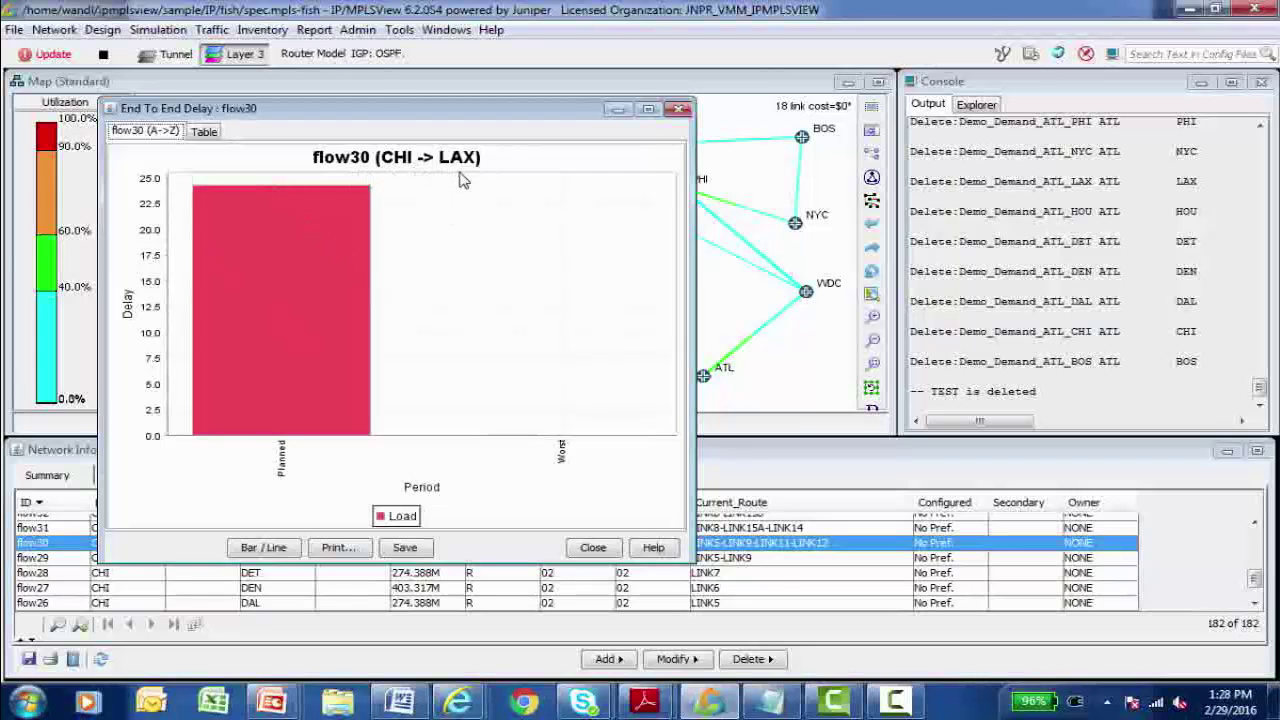
{"action": "left_click", "coordinate": [594, 547]}
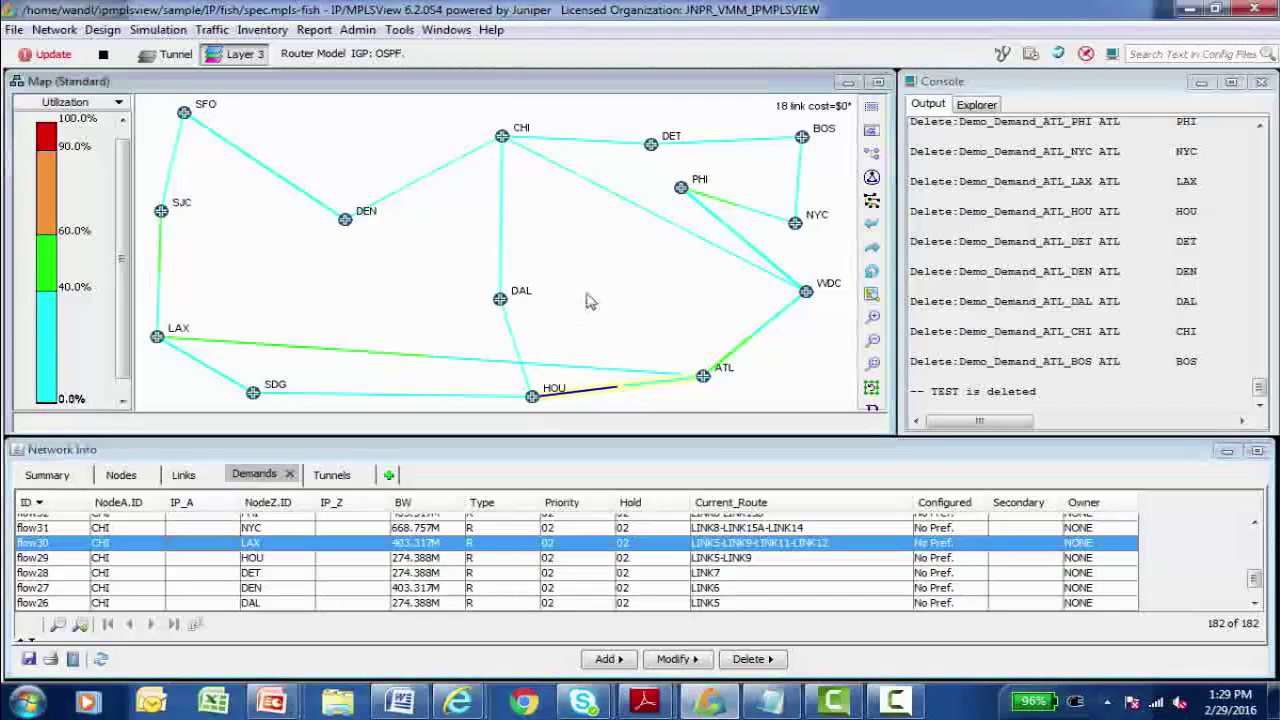
{"action": "mouse_move", "coordinate": [582, 292]}
{"action": "left_mouse_down"}
{"action": "mouse_move", "coordinate": [565, 293]}
{"action": "mouse_move", "coordinate": [586, 284]}
{"action": "left_mouse_up"}
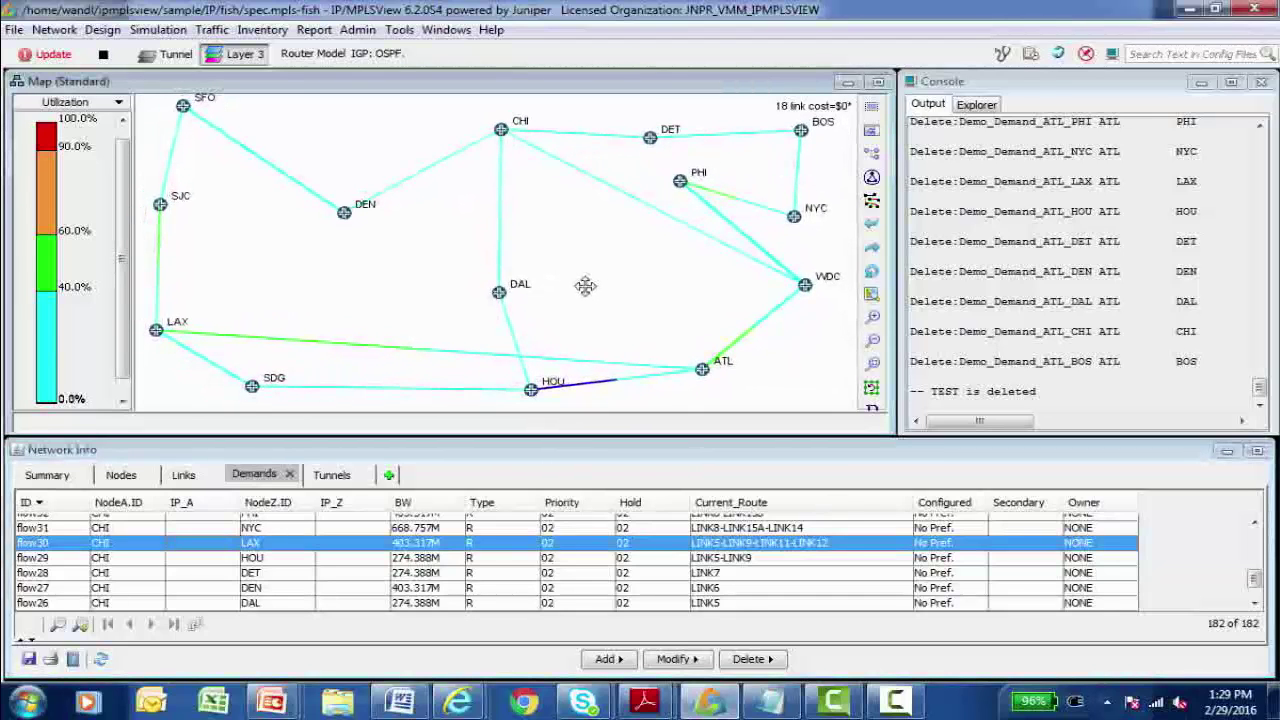
{"action": "mouse_move", "coordinate": [501, 130]}
{"action": "left_mouse_down"}
{"action": "mouse_move", "coordinate": [432, 134]}
{"action": "mouse_move", "coordinate": [503, 135]}
{"action": "left_mouse_up"}
{"action": "left_click", "coordinate": [502, 137]}
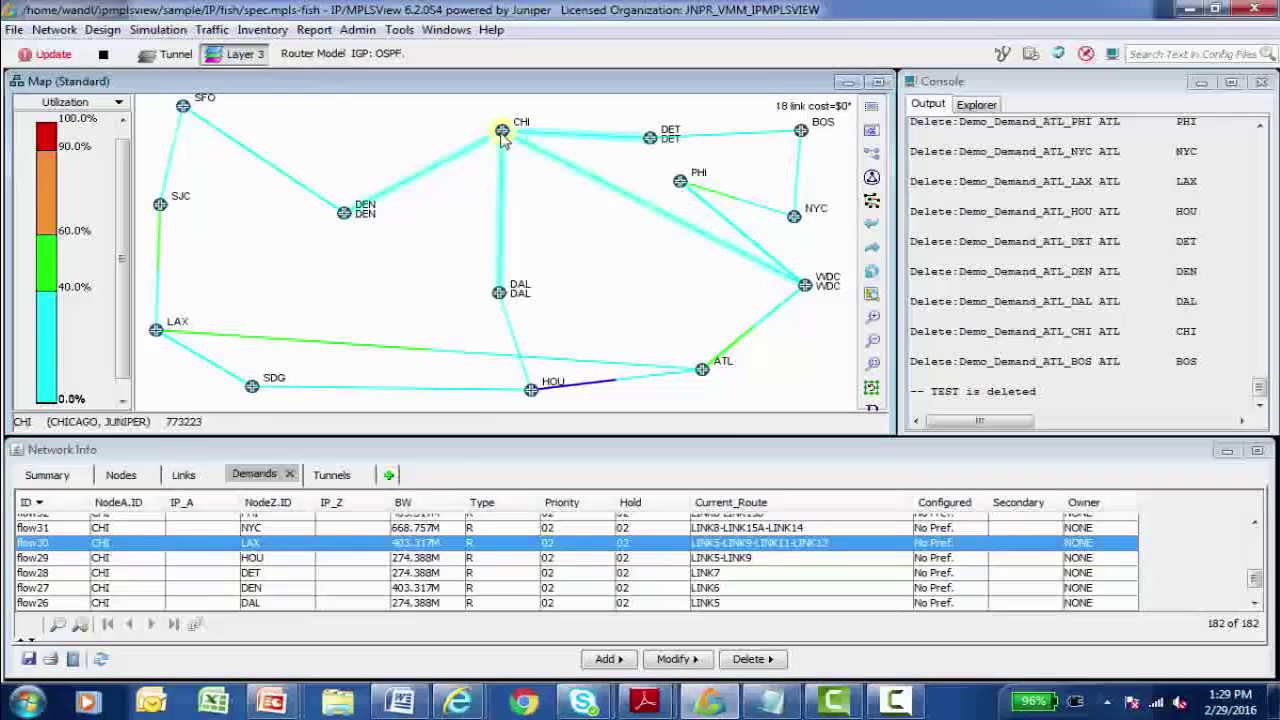
{"action": "right_click", "coordinate": [503, 141]}
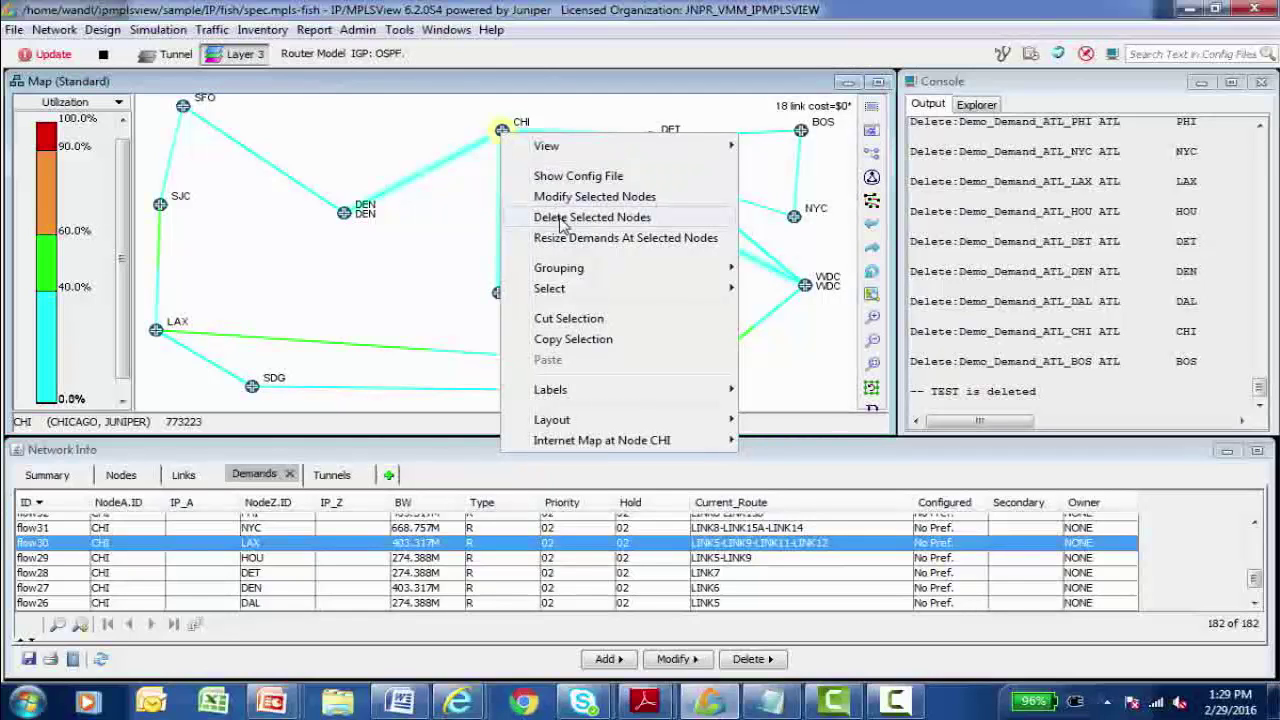
{"action": "mouse_move", "coordinate": [600, 397]}
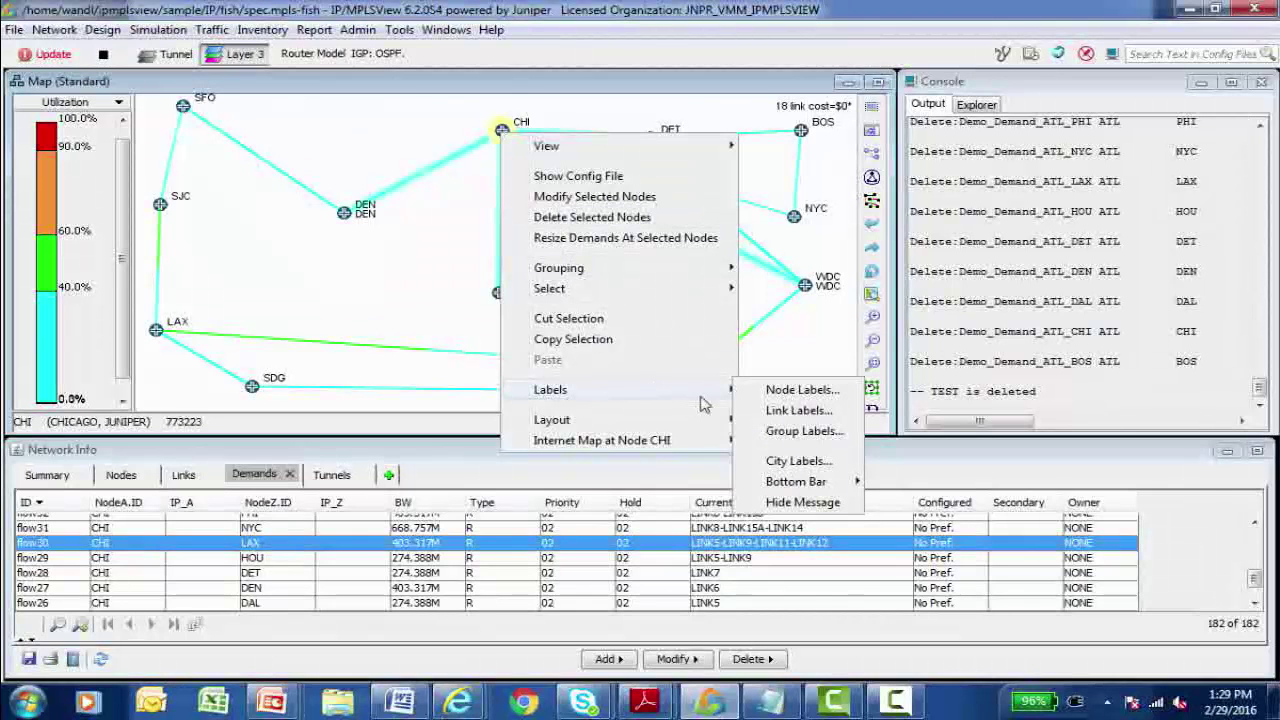
{"action": "left_click", "coordinate": [803, 391]}
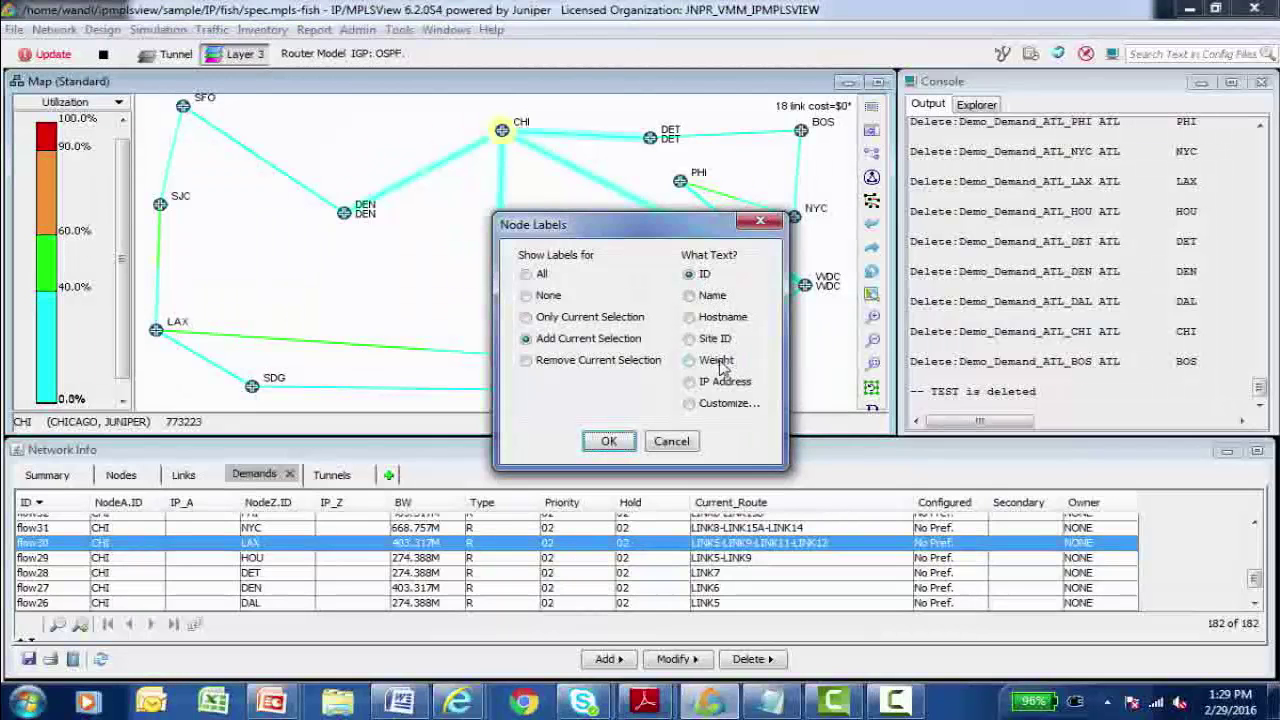
{"action": "left_click", "coordinate": [672, 441]}
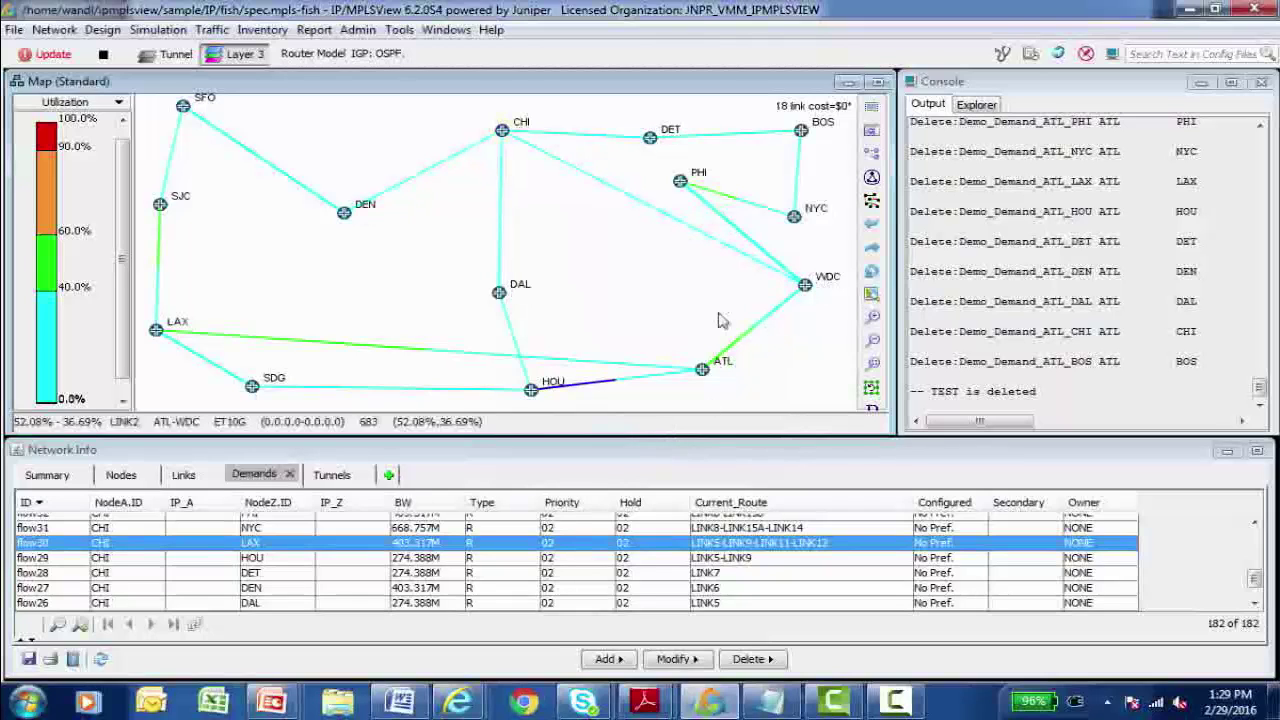
Step: Label all links on the map with Utilization via Labels > Link Labels
{"action": "right_click", "coordinate": [627, 267]}
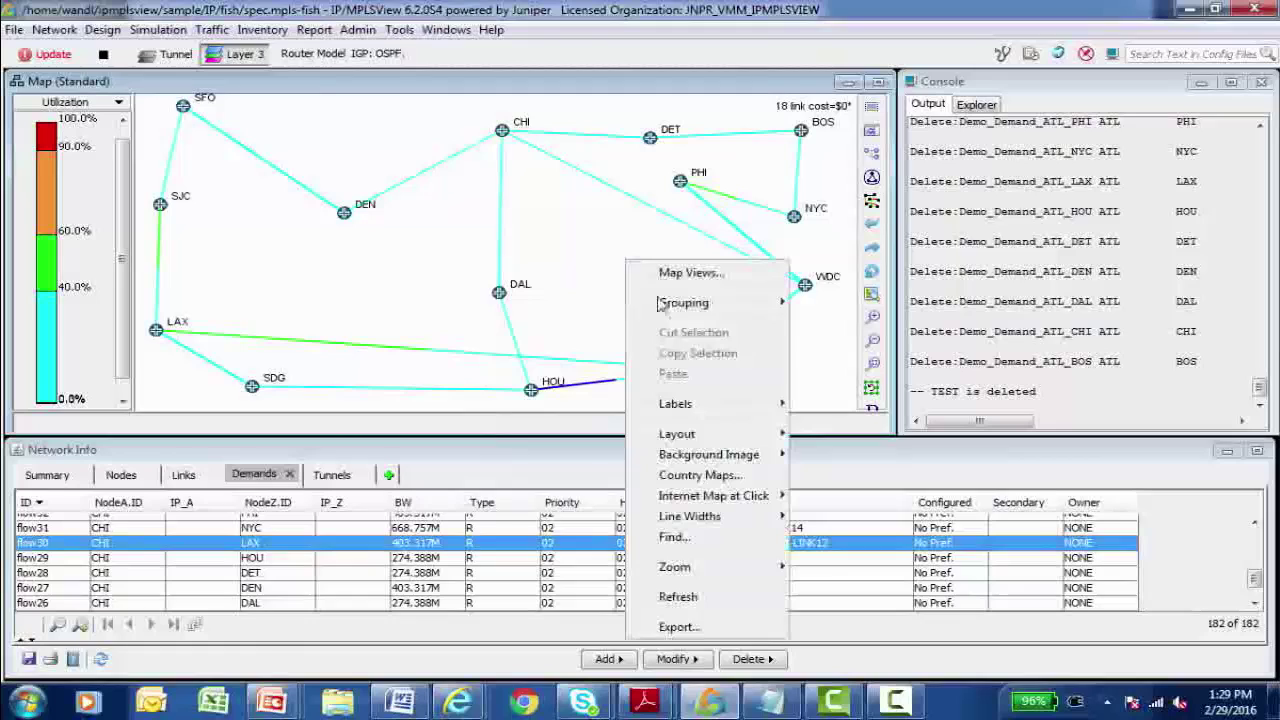
{"action": "mouse_move", "coordinate": [695, 403]}
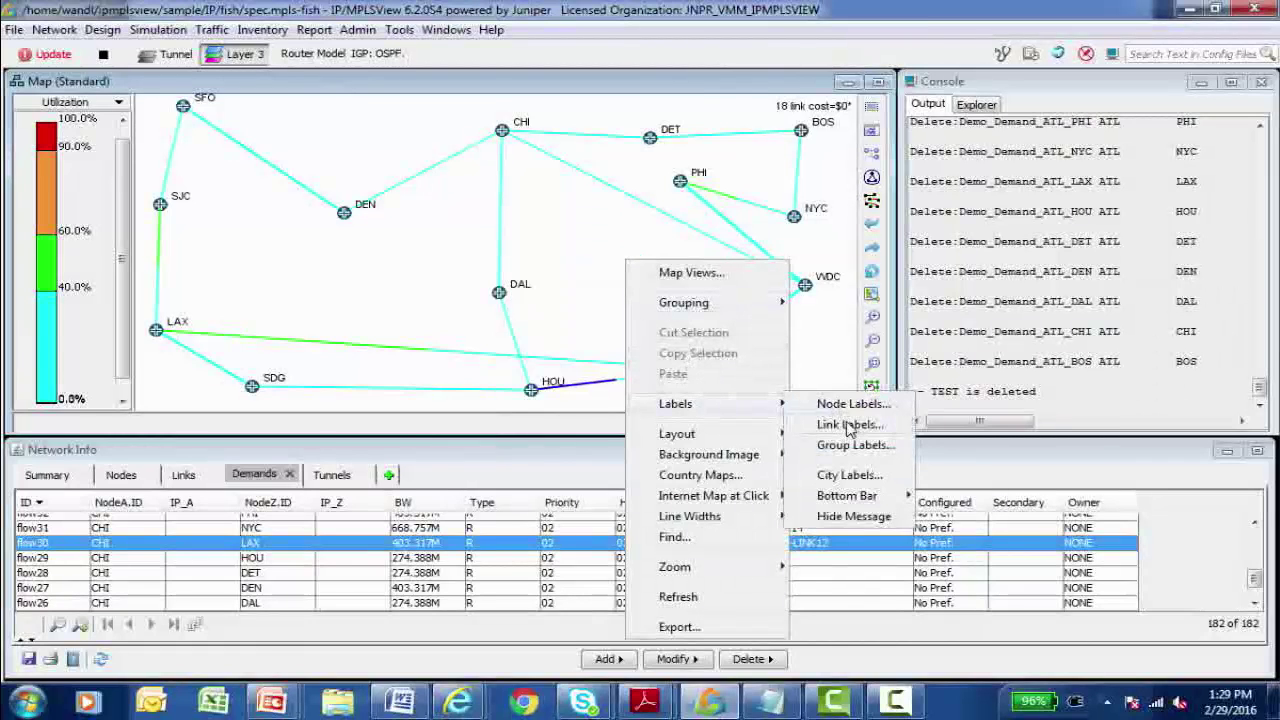
{"action": "left_click", "coordinate": [848, 425]}
{"action": "left_click_drag", "start_coordinate": [693, 233], "coordinate": [830, 370]}
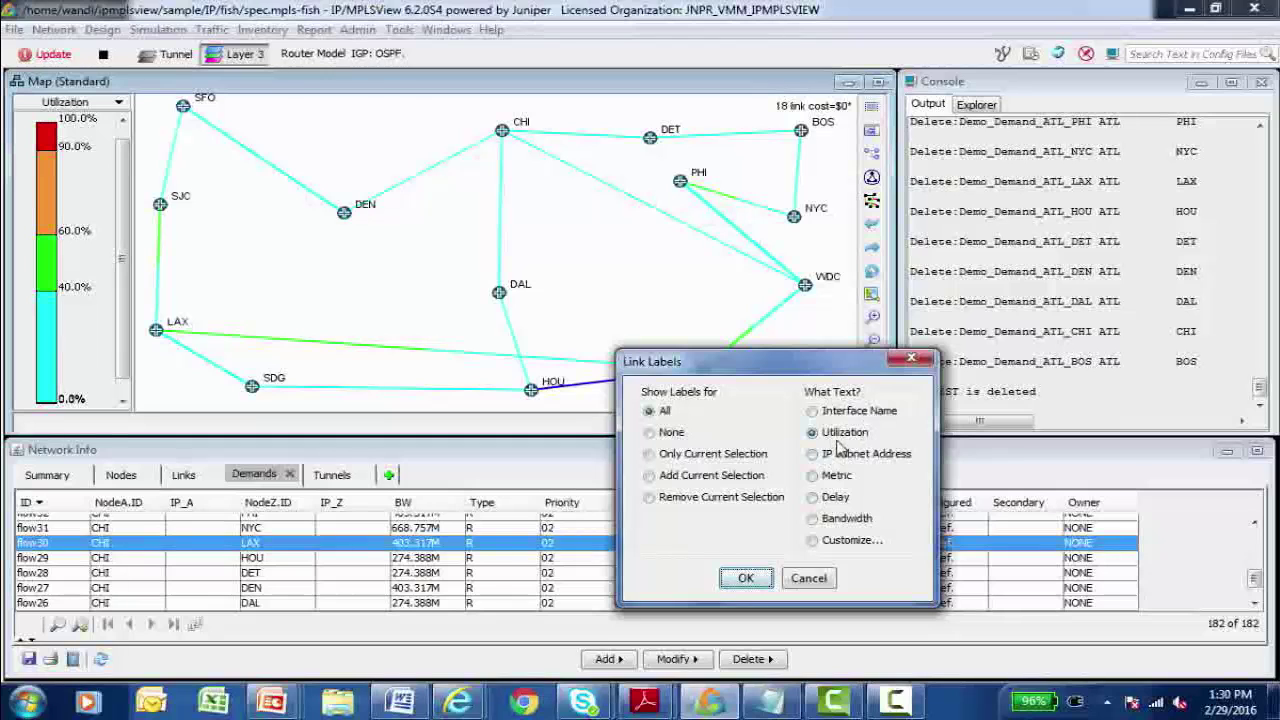
{"action": "left_click", "coordinate": [745, 579]}
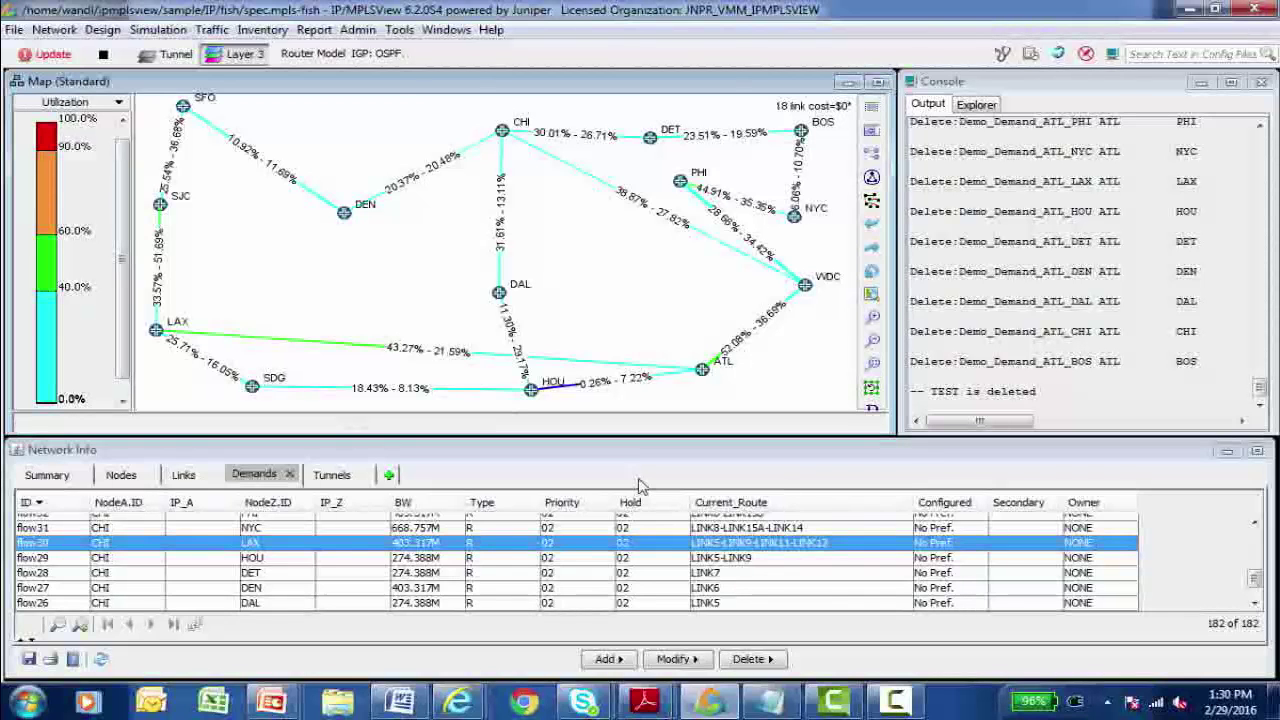
{"action": "left_click", "coordinate": [357, 548]}
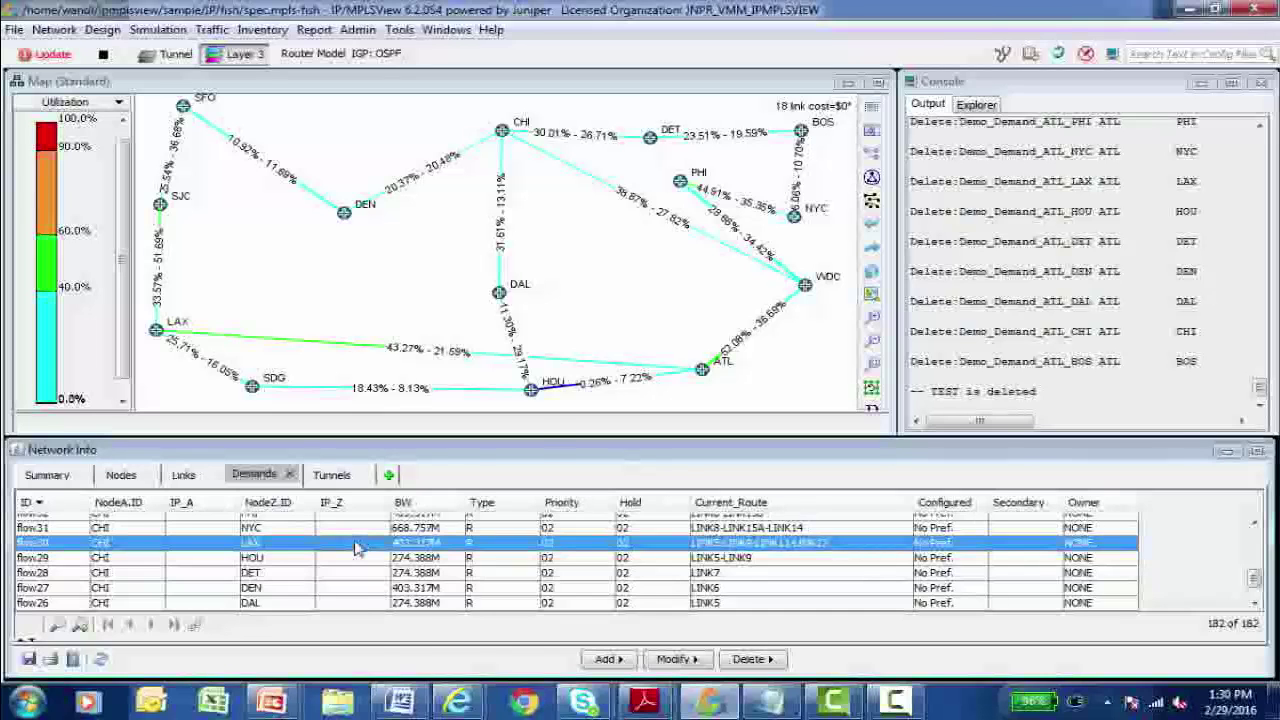
{"action": "right_click", "coordinate": [357, 548]}
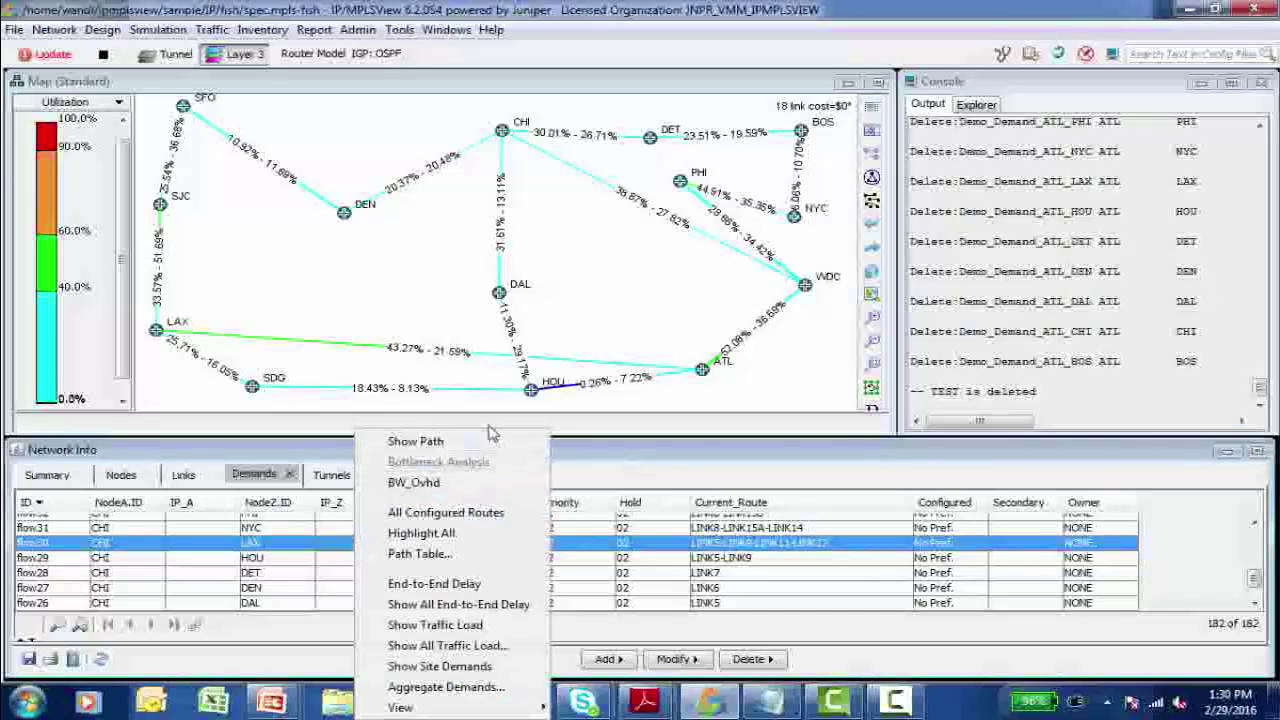
{"action": "left_click", "coordinate": [594, 318]}
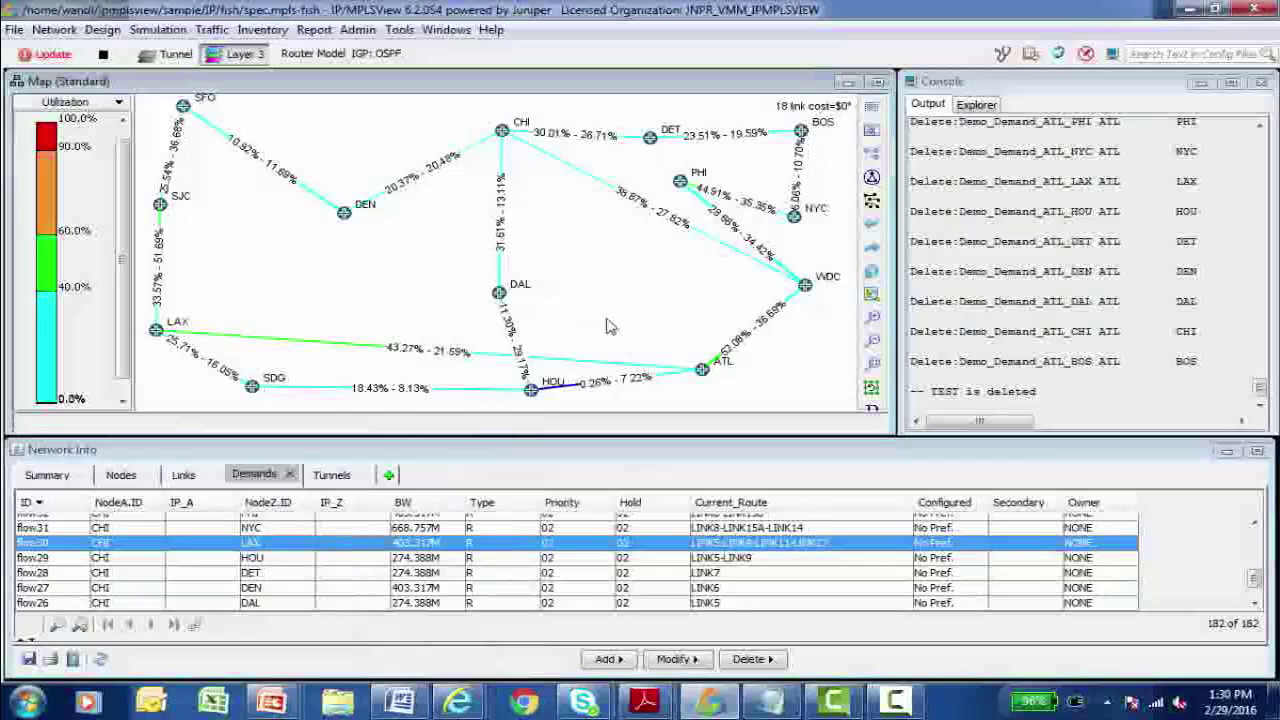